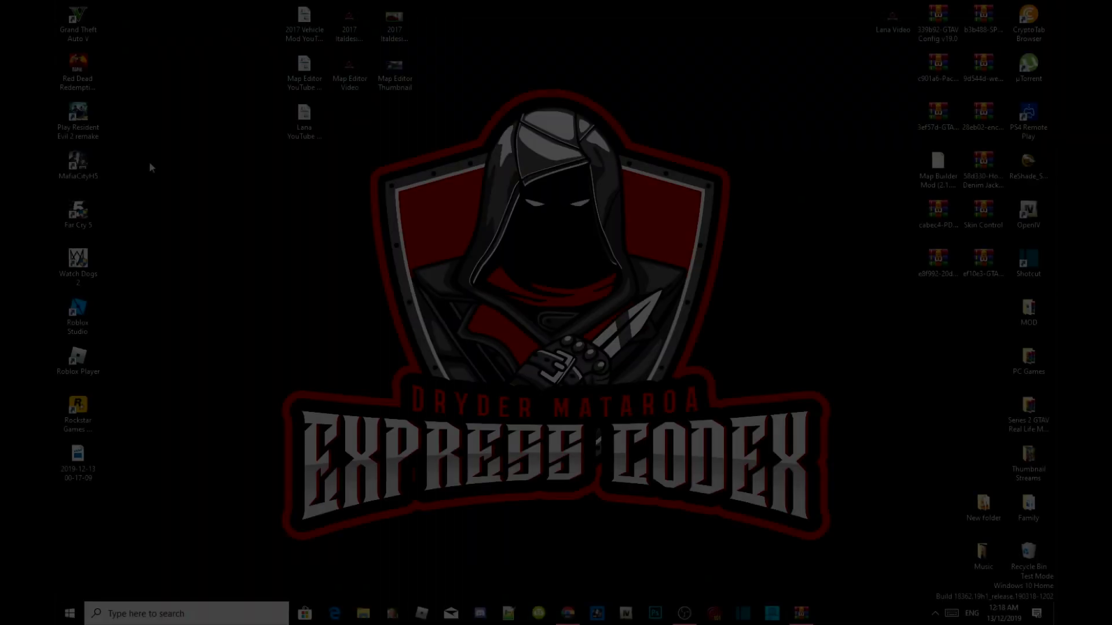
- Open the context menu of the Grand Theft Auto V desktop shortcut
right_click(76, 19)
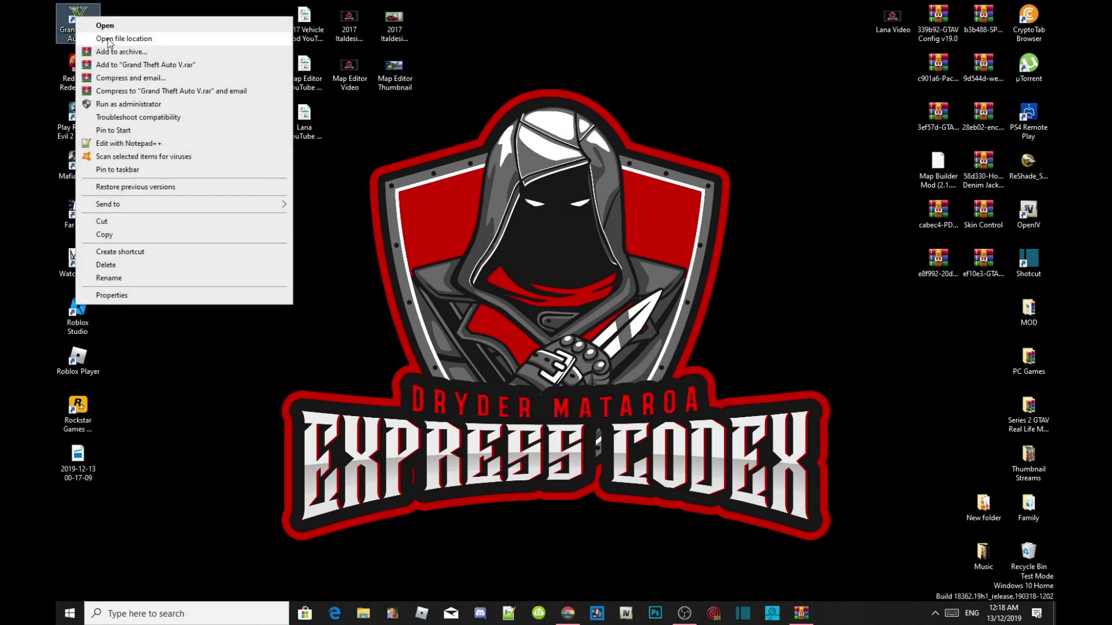
- Open the shortcut's file location in File Explorer and move the window higher
click(111, 39)
scroll(634, 289, up, 5)
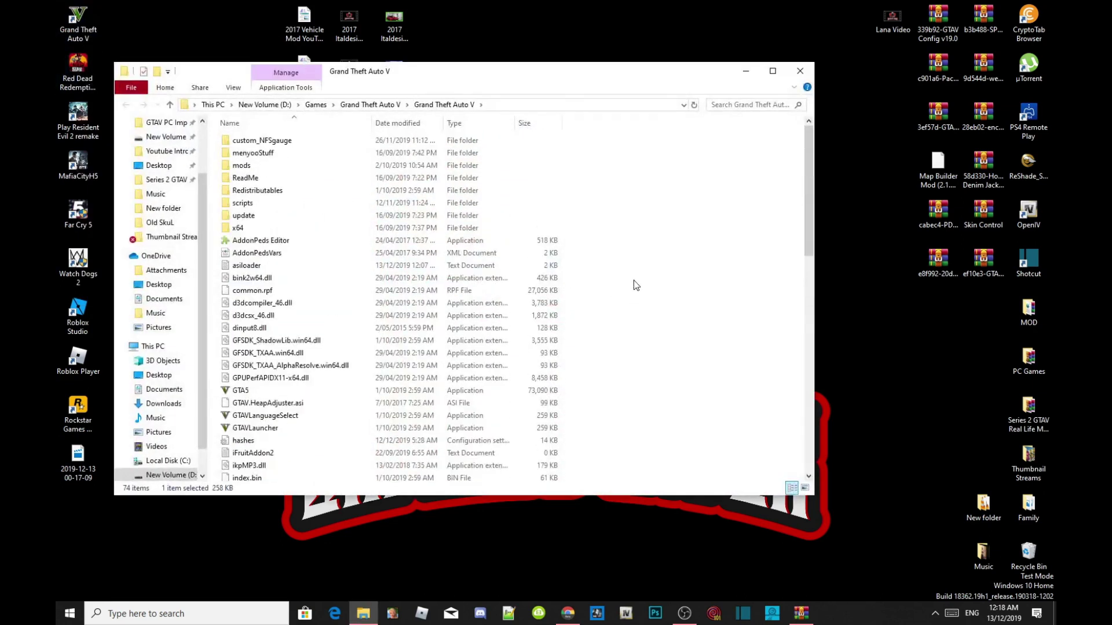
drag(487, 82, 538, 59)
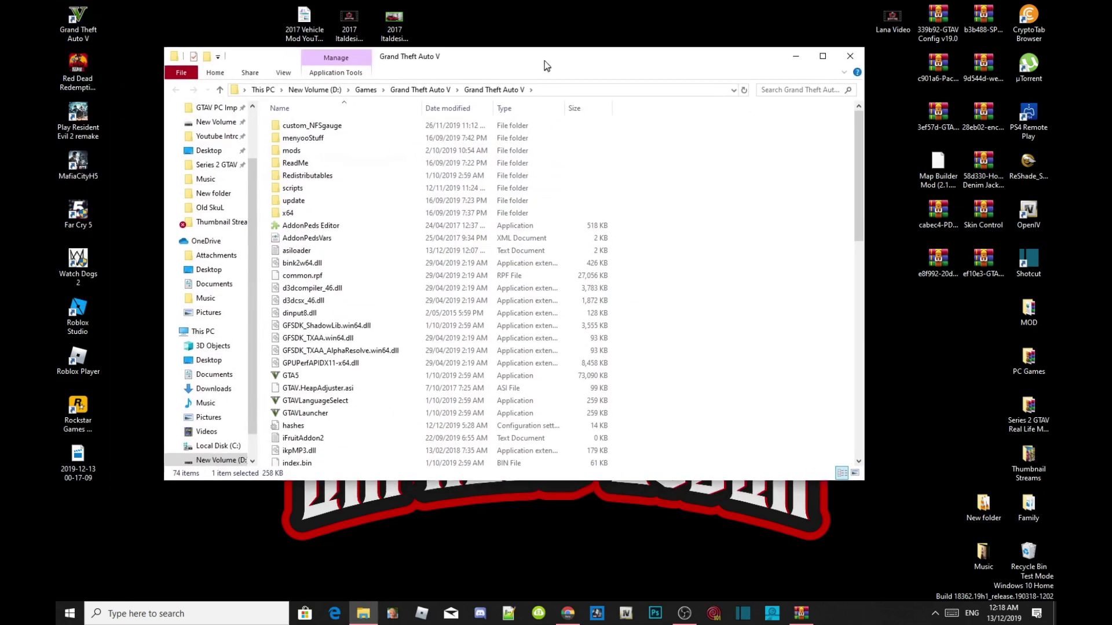
scroll(680, 311, down, 15)
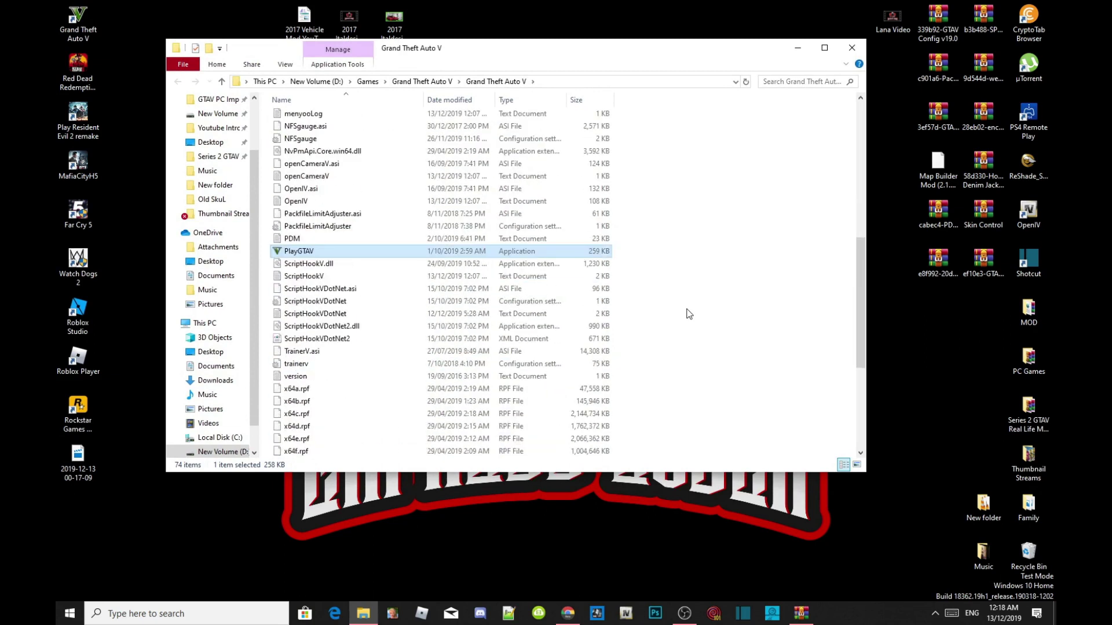
scroll(689, 311, up, 15)
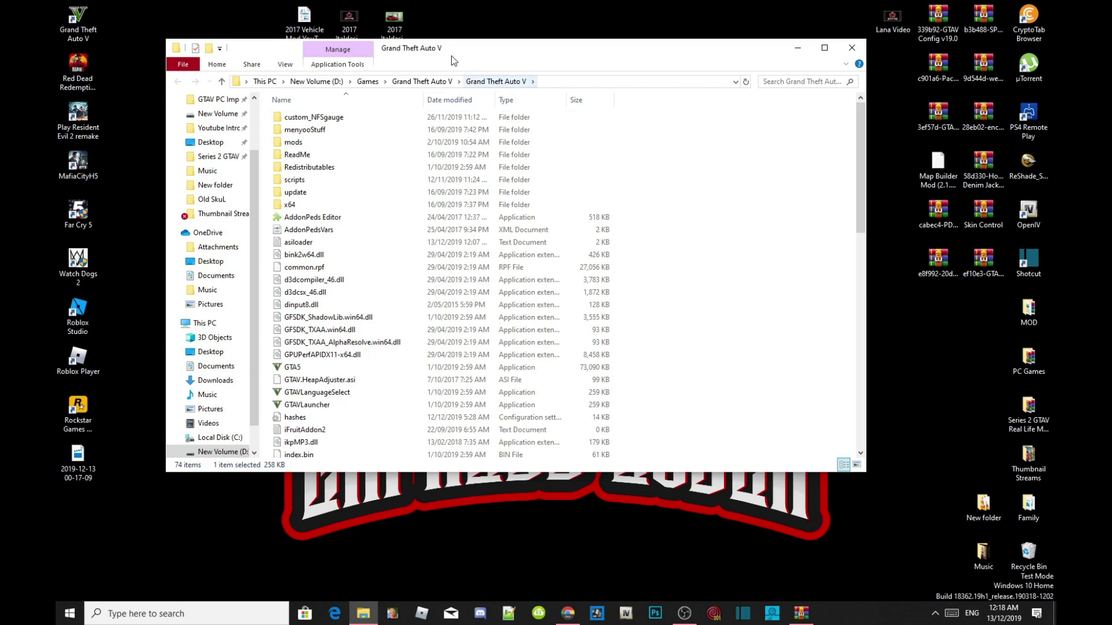
- Go up to the parent folder and browse the Grand Theft Auto V folder's contents
click(422, 81)
click(414, 301)
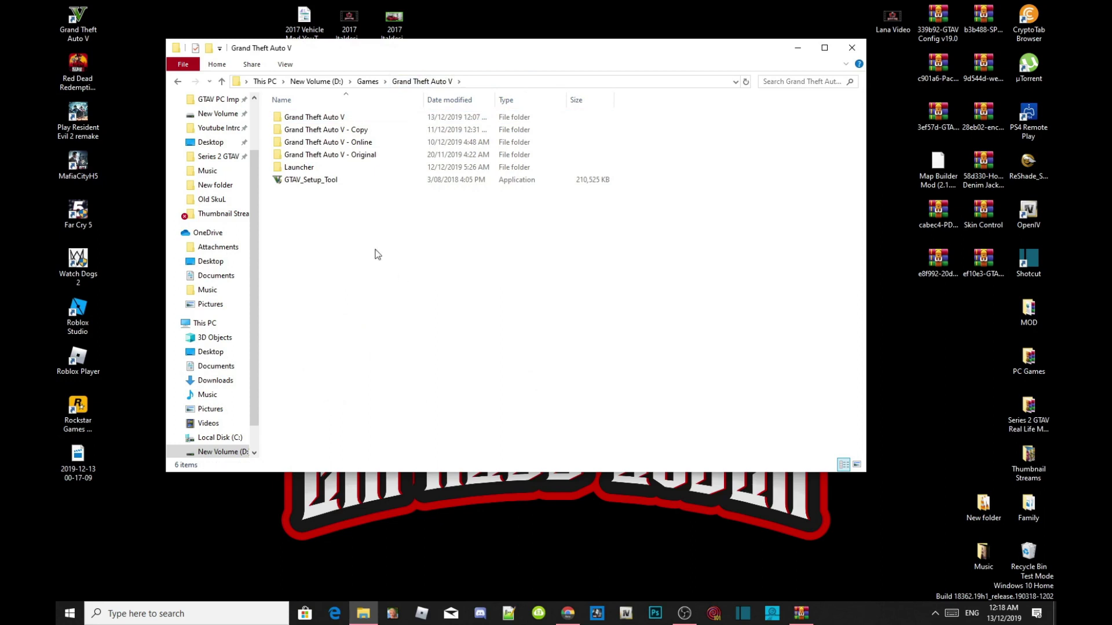
click(325, 119)
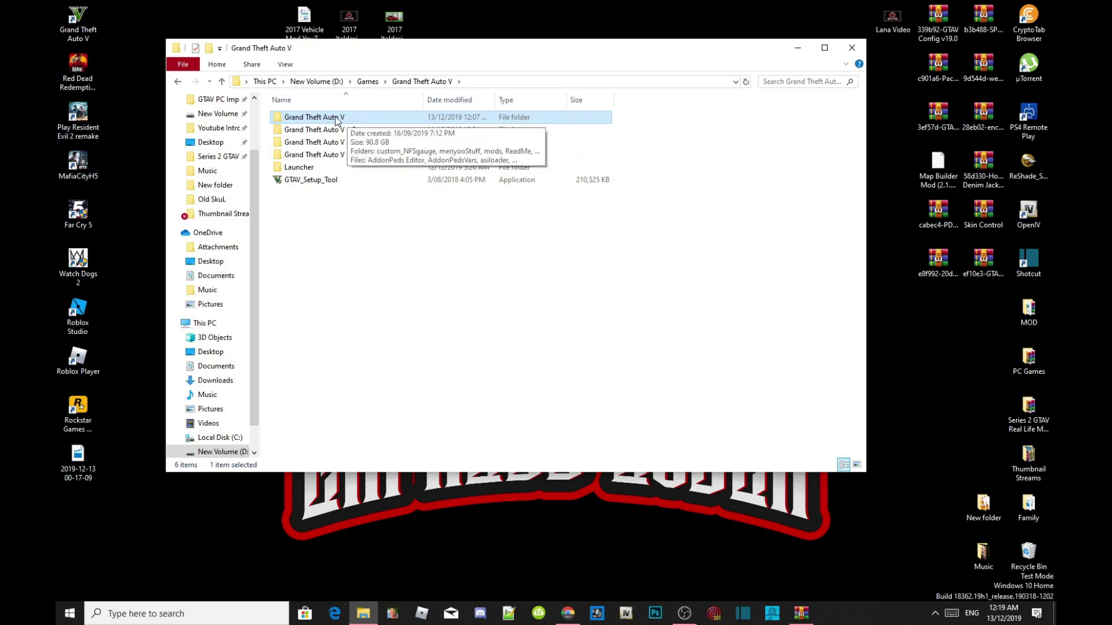
double_click(336, 119)
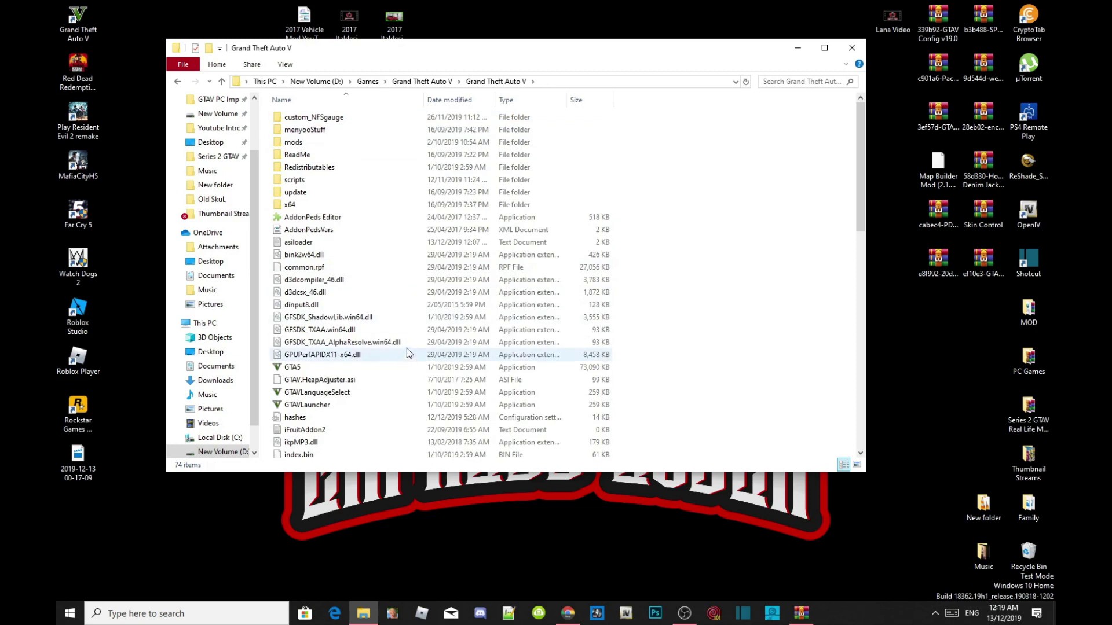
scroll(406, 352, down, 10)
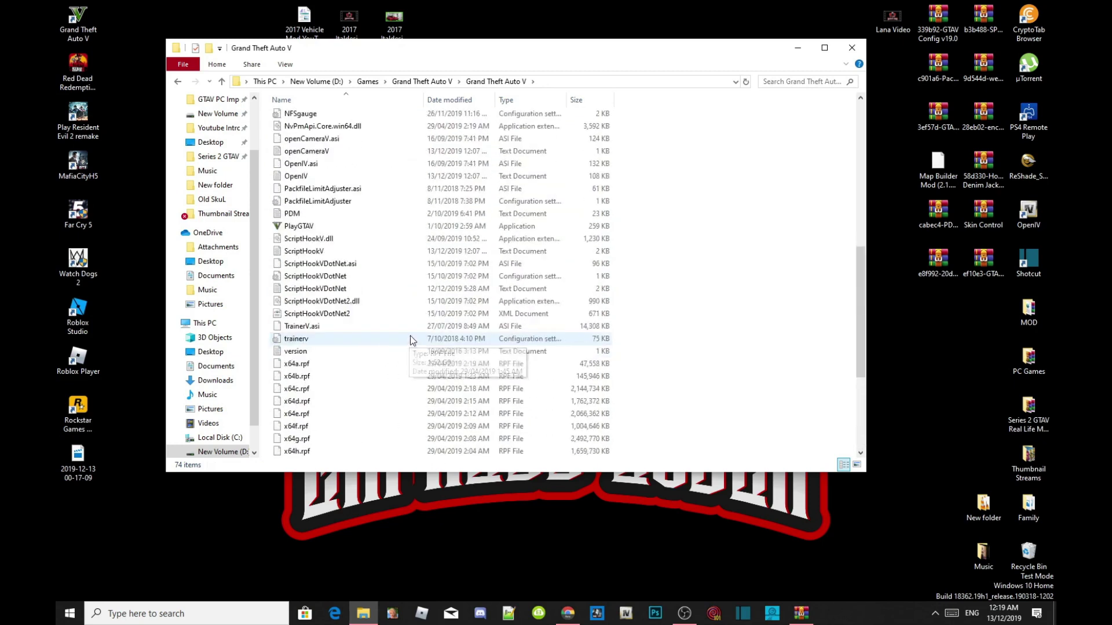
scroll(410, 336, up, 10)
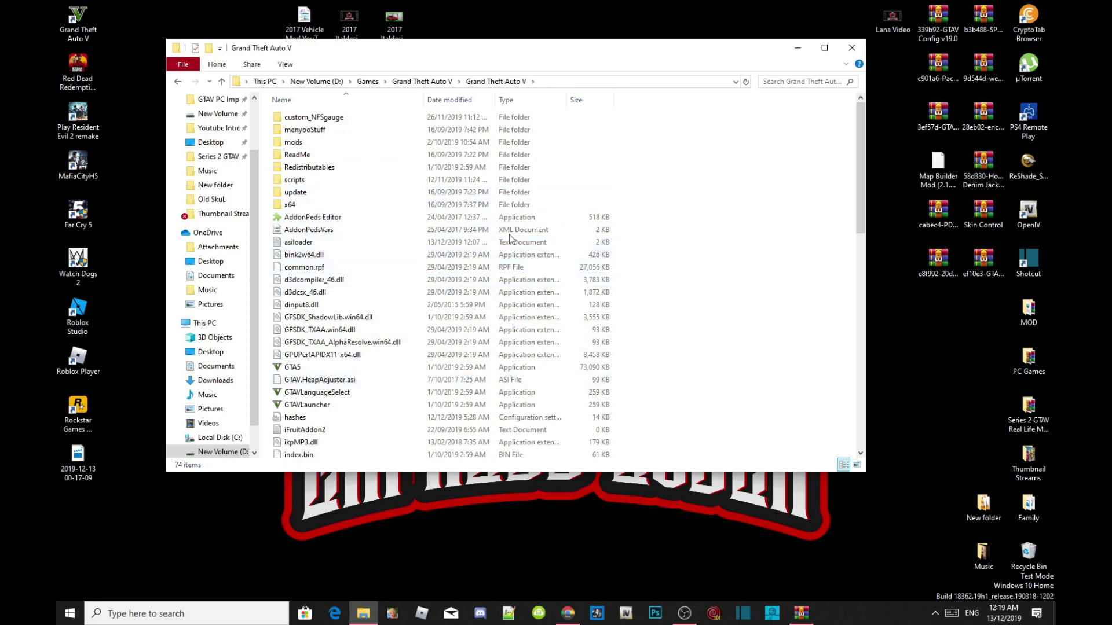
- Return to the parent listing and browse the Grand Theft Auto V - Online folder
click(434, 82)
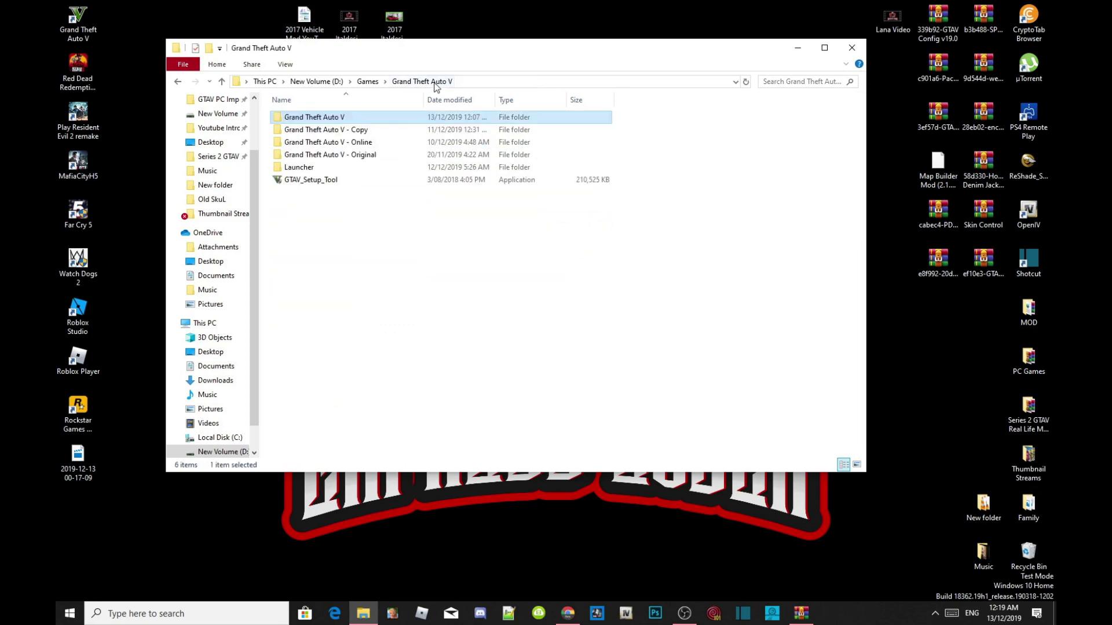
click(355, 146)
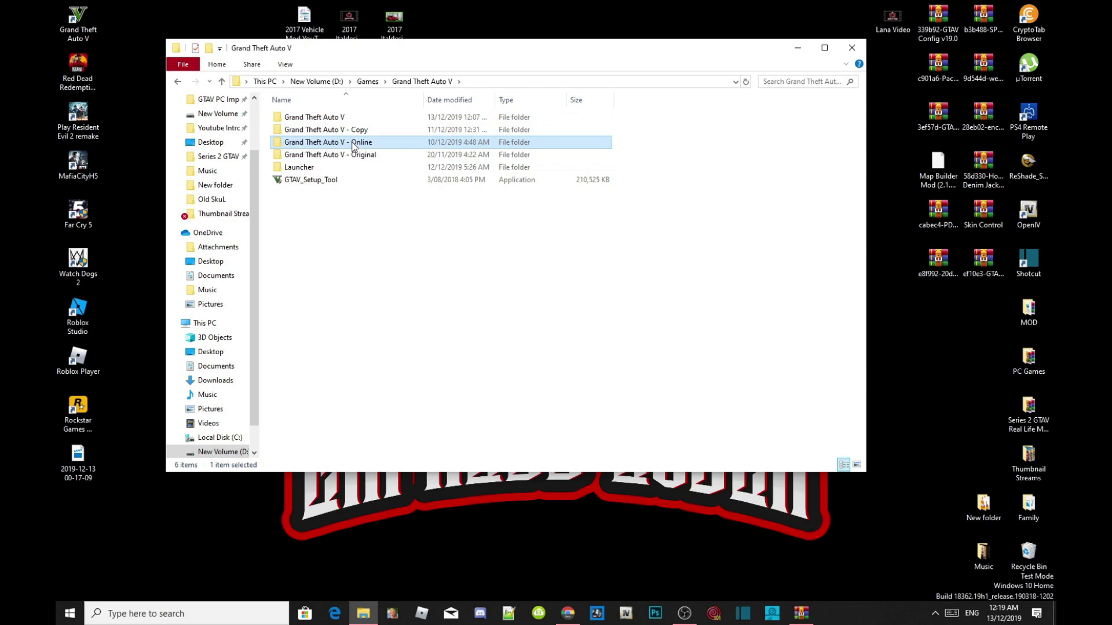
double_click(352, 142)
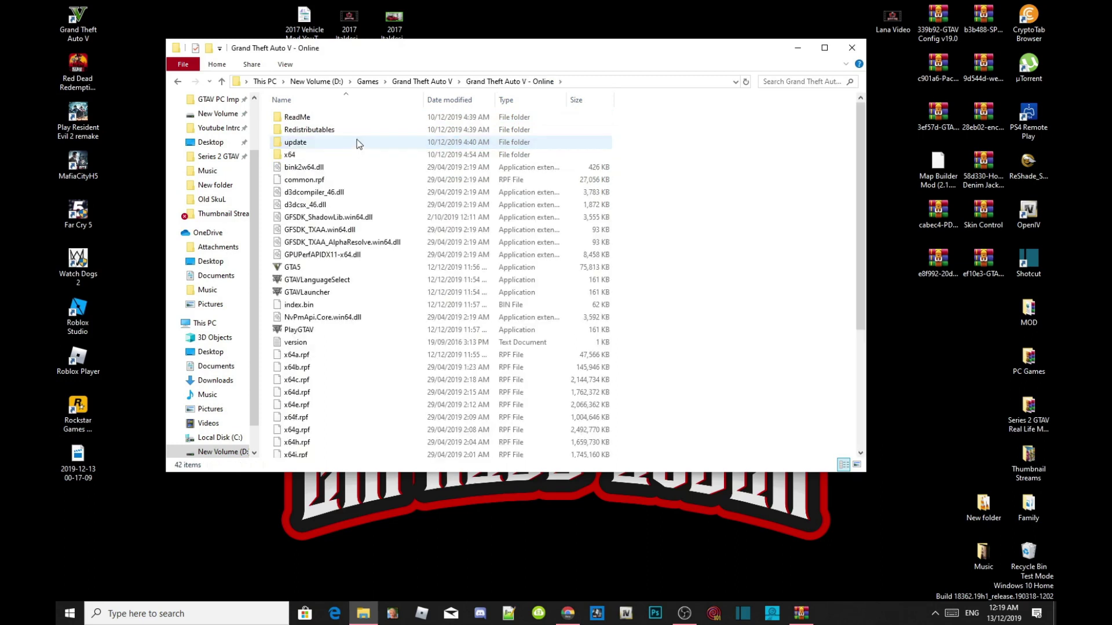
scroll(706, 234, down, 5)
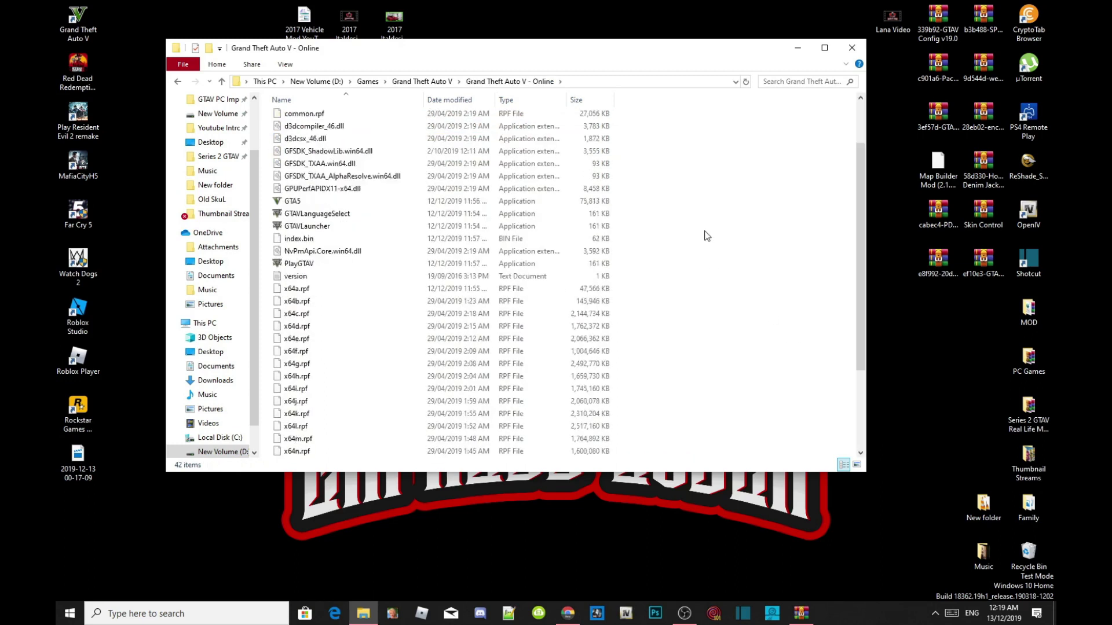
scroll(707, 232, up, 5)
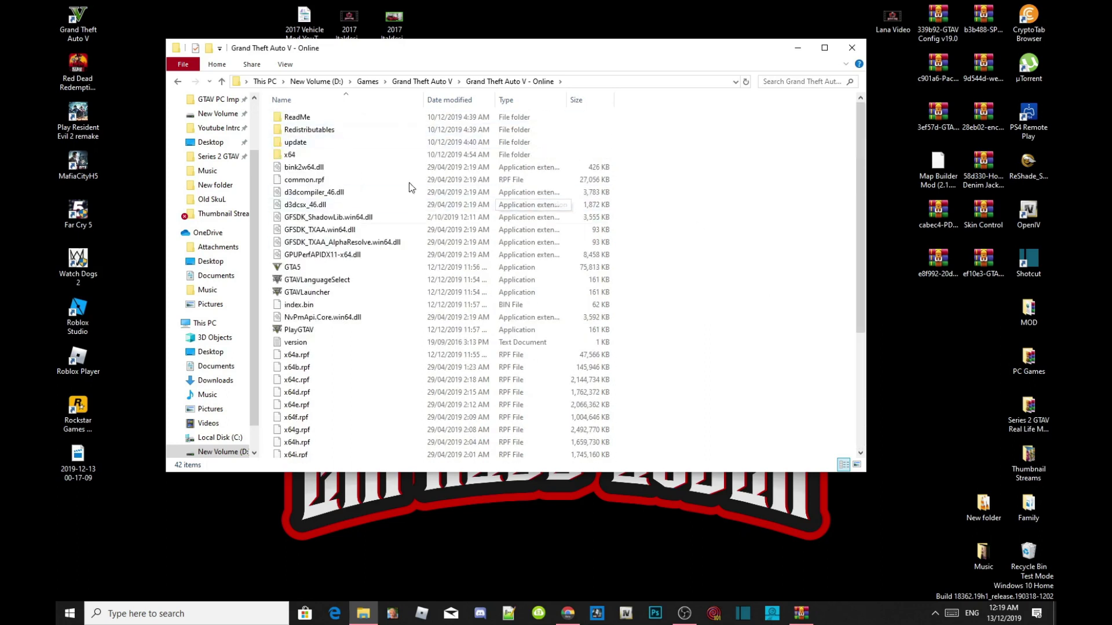
- Back in Games, compare the Online, main and Copy folders, then open Grand Theft Auto V
click(406, 82)
click(376, 288)
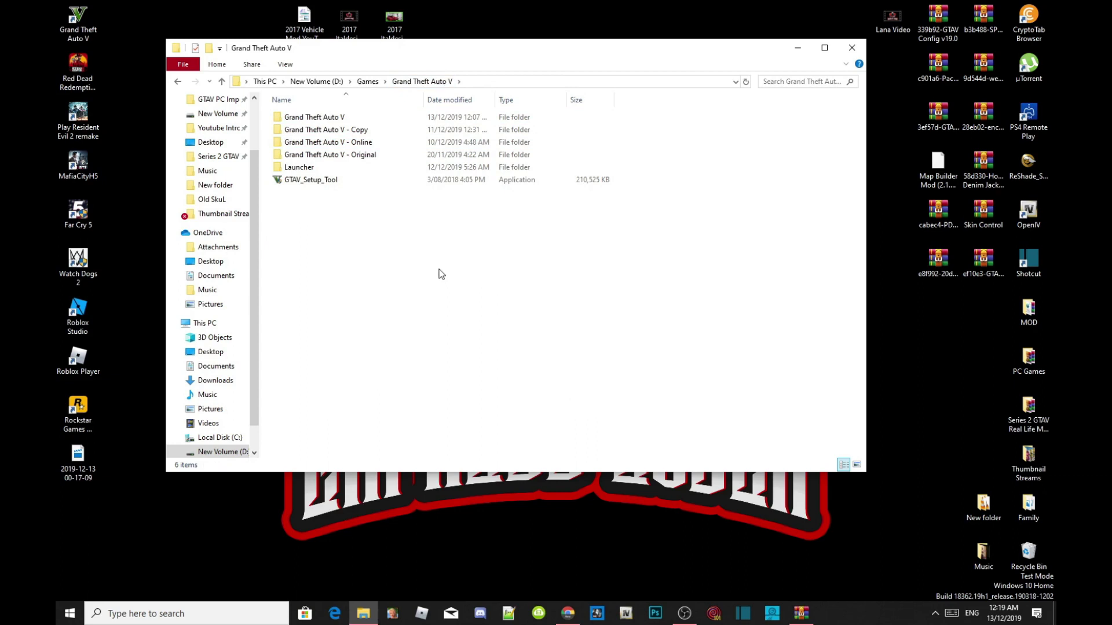
click(348, 143)
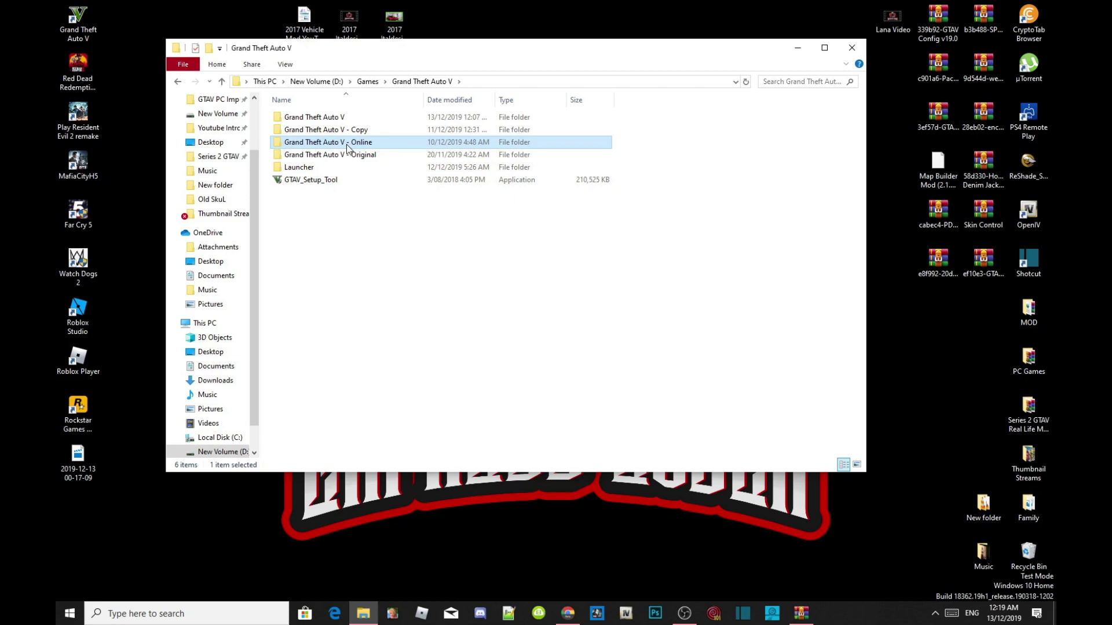
click(331, 119)
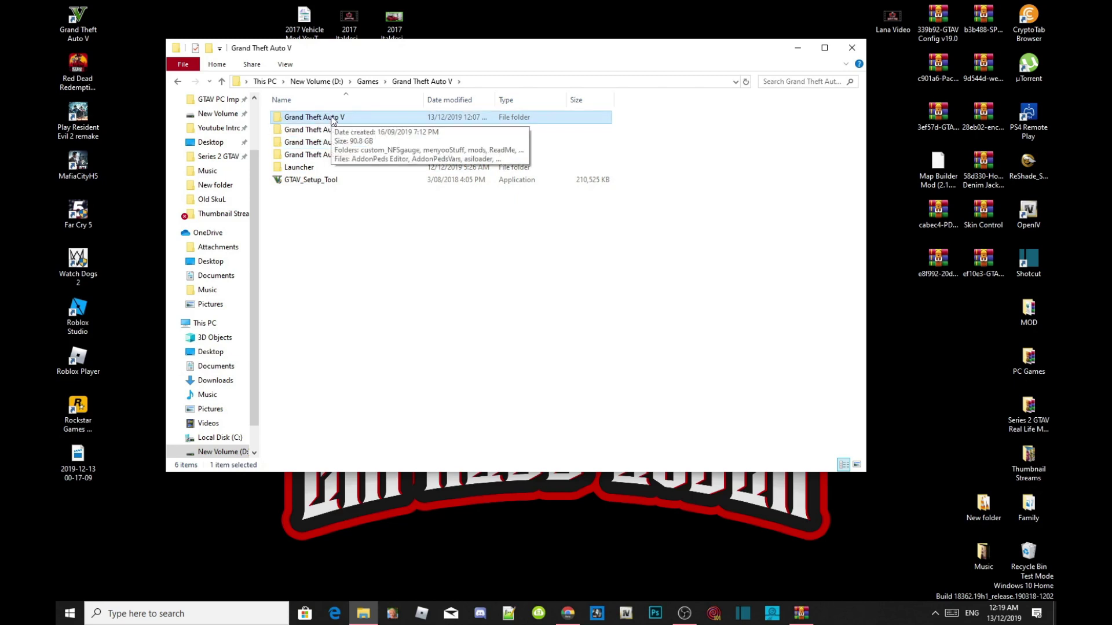
click(357, 131)
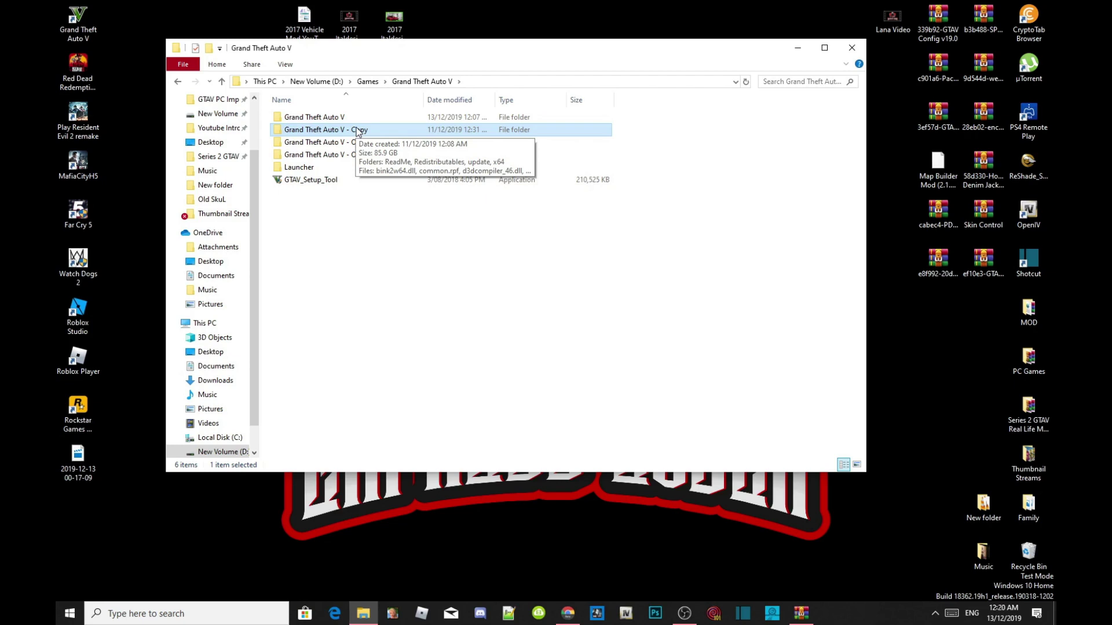
click(394, 239)
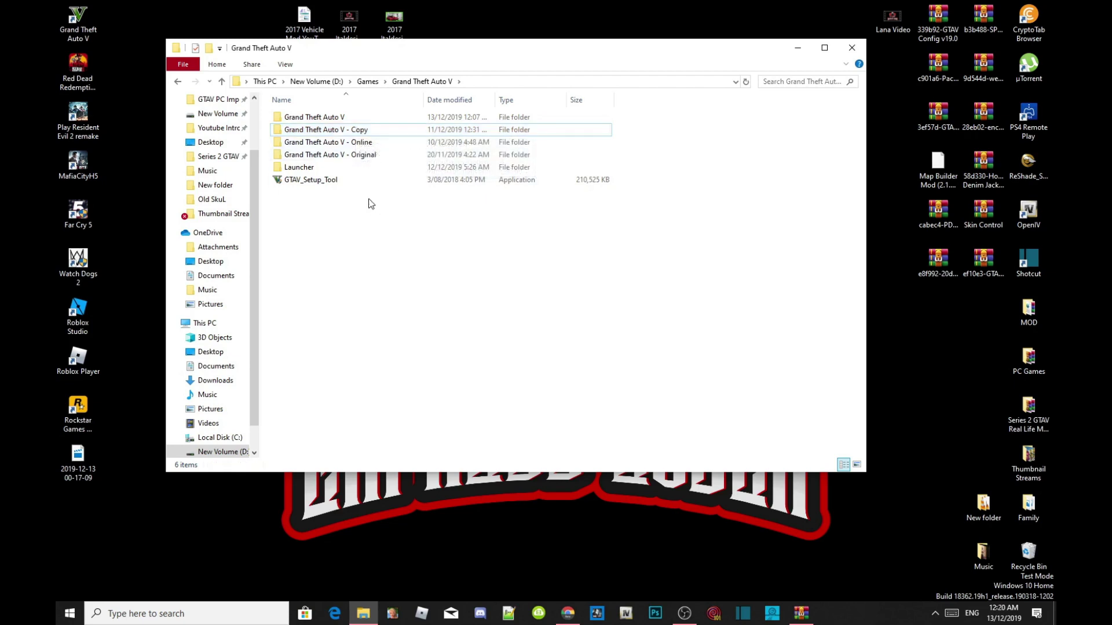
double_click(338, 119)
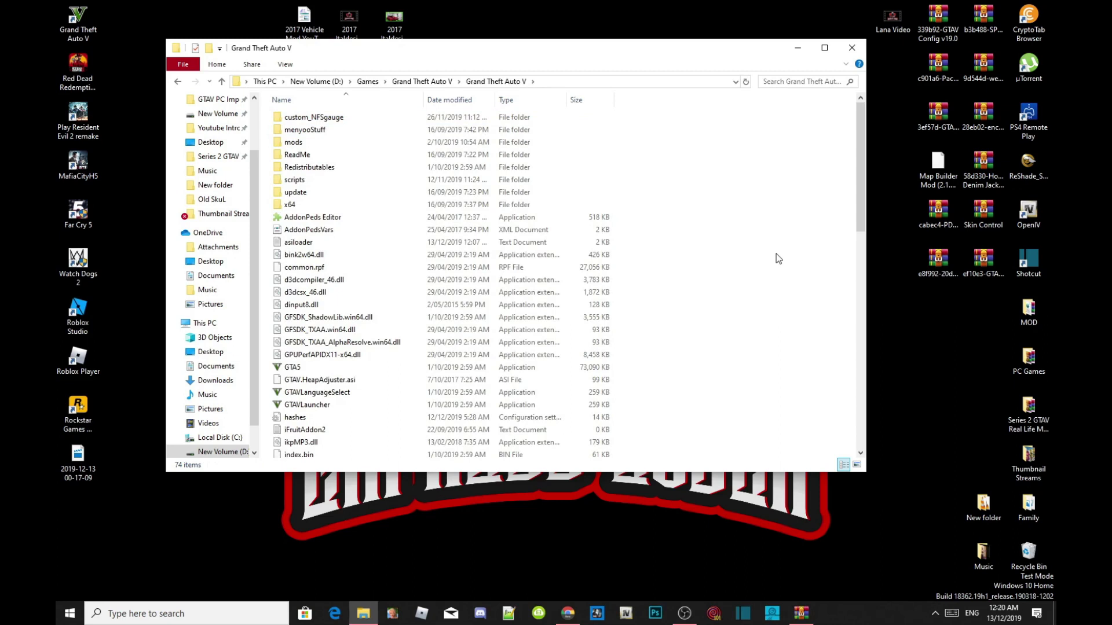
- Scroll through the inner game folder's 74 items, including GTA5, PlayGTAV and ScriptHookV.dll
scroll(785, 246, down, 3)
scroll(791, 244, up, 3)
scroll(770, 272, down, 3)
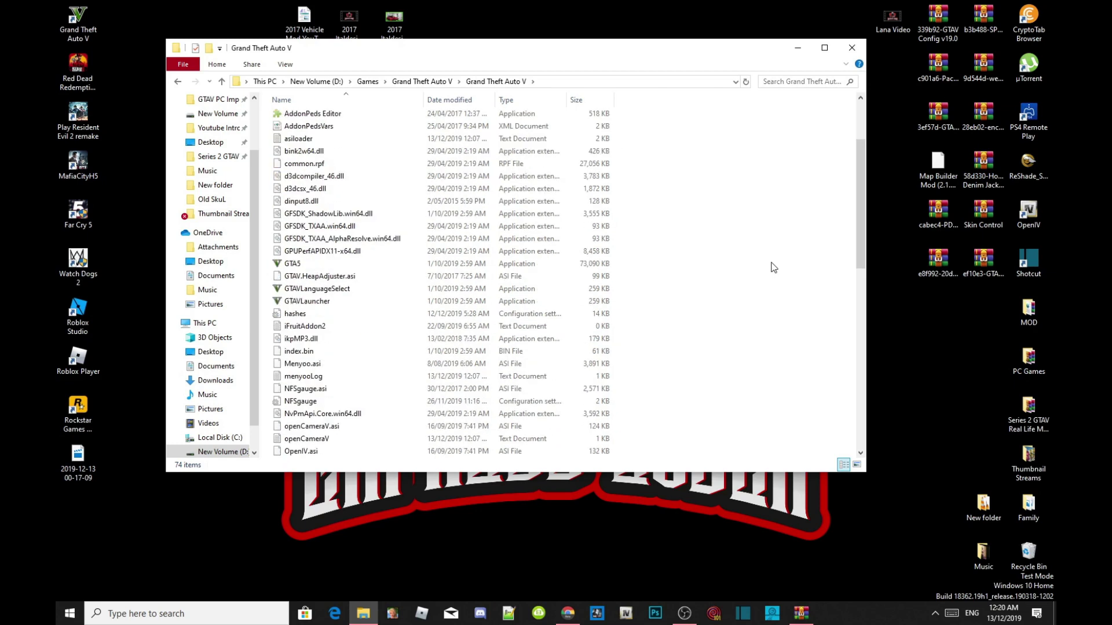
scroll(773, 267, down, 4)
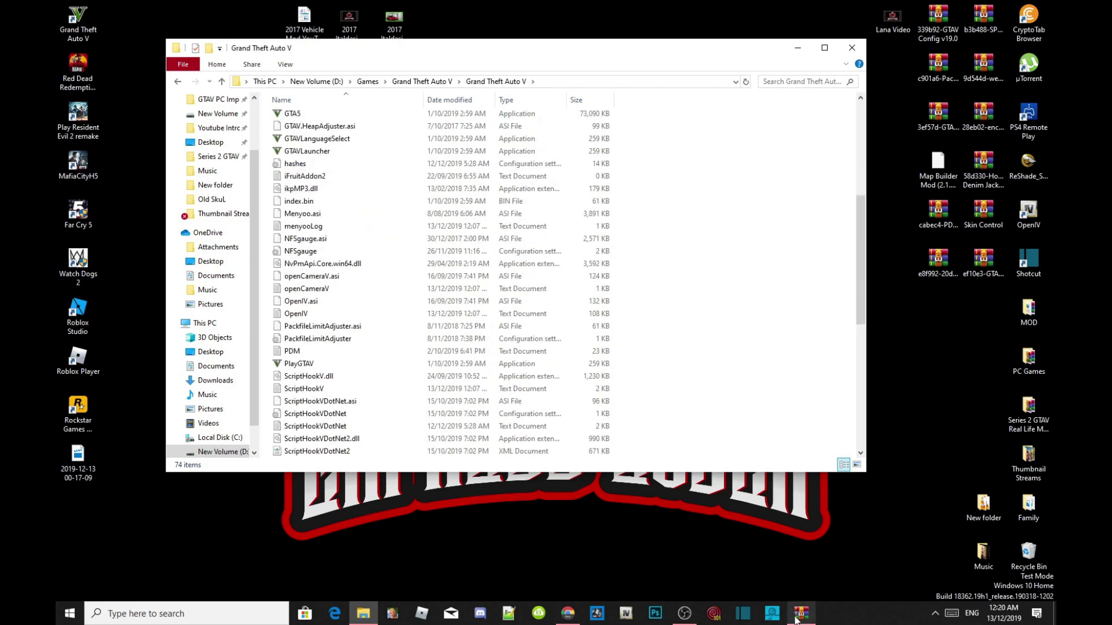
mouse_move(798, 618)
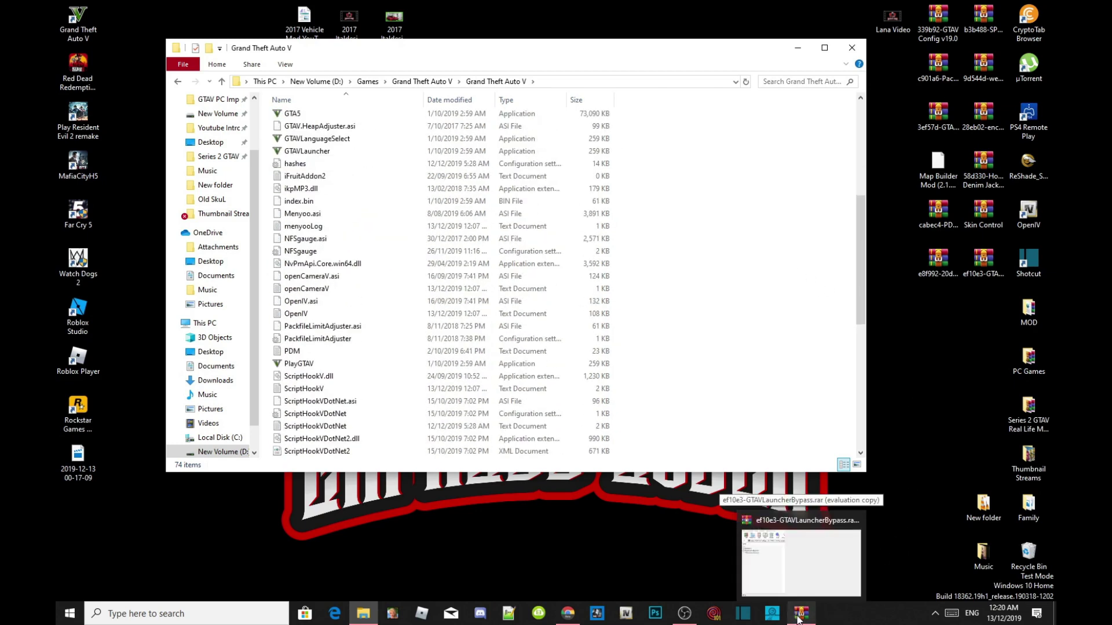
- Copy GTAVLauncherBypass.ini and GTAVLauncherBypass.asi from the WinRAR archive into the game folder
click(798, 618)
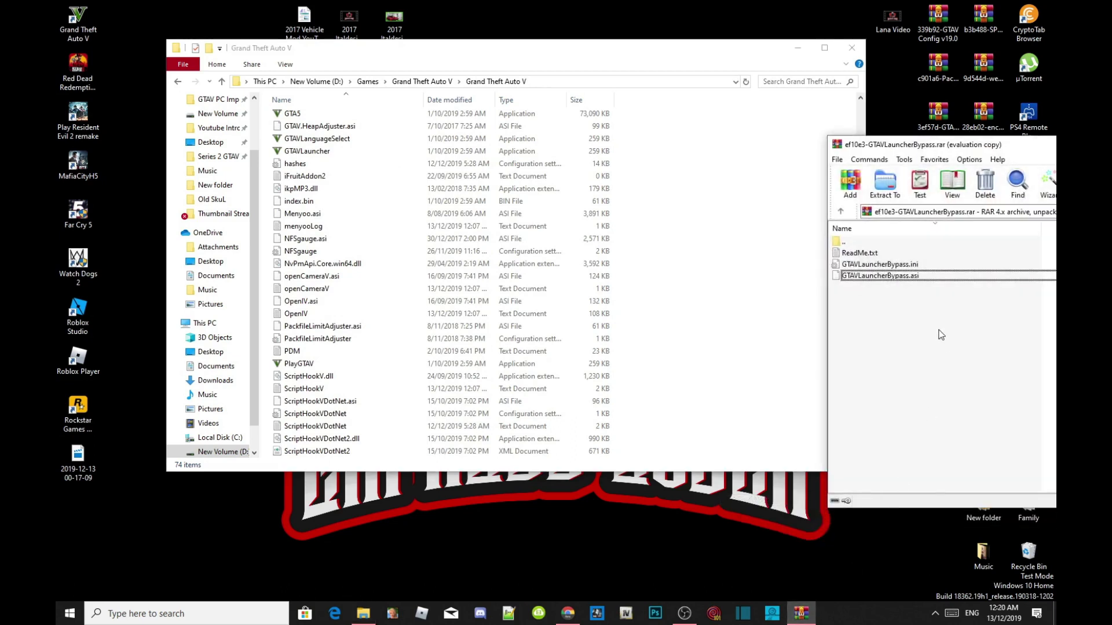
click(887, 266)
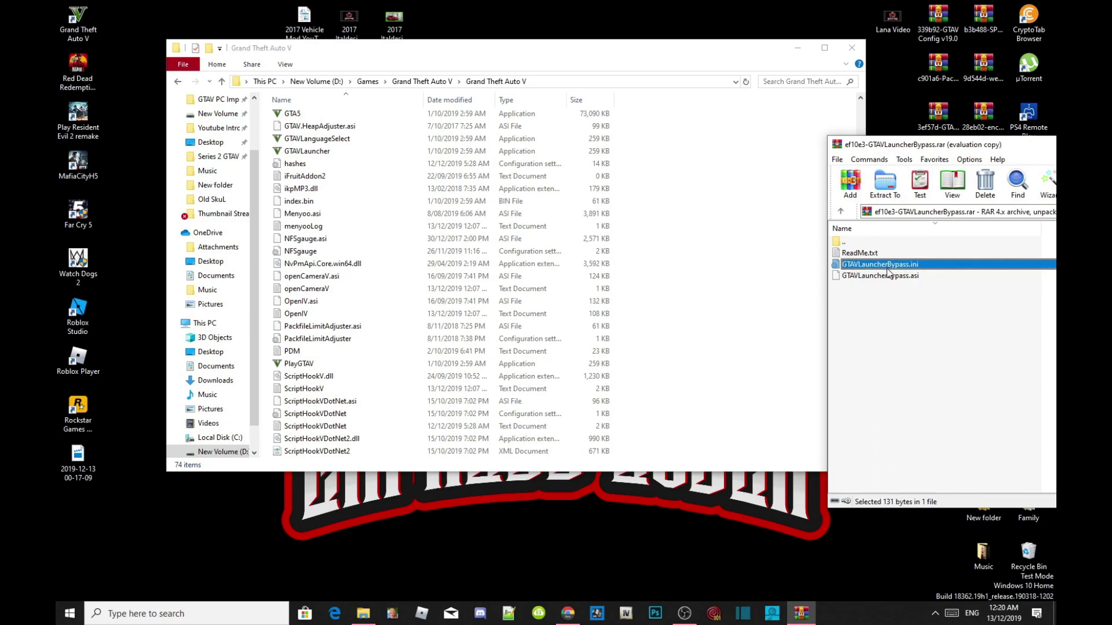
shift+click(890, 276)
drag(891, 277, 697, 215)
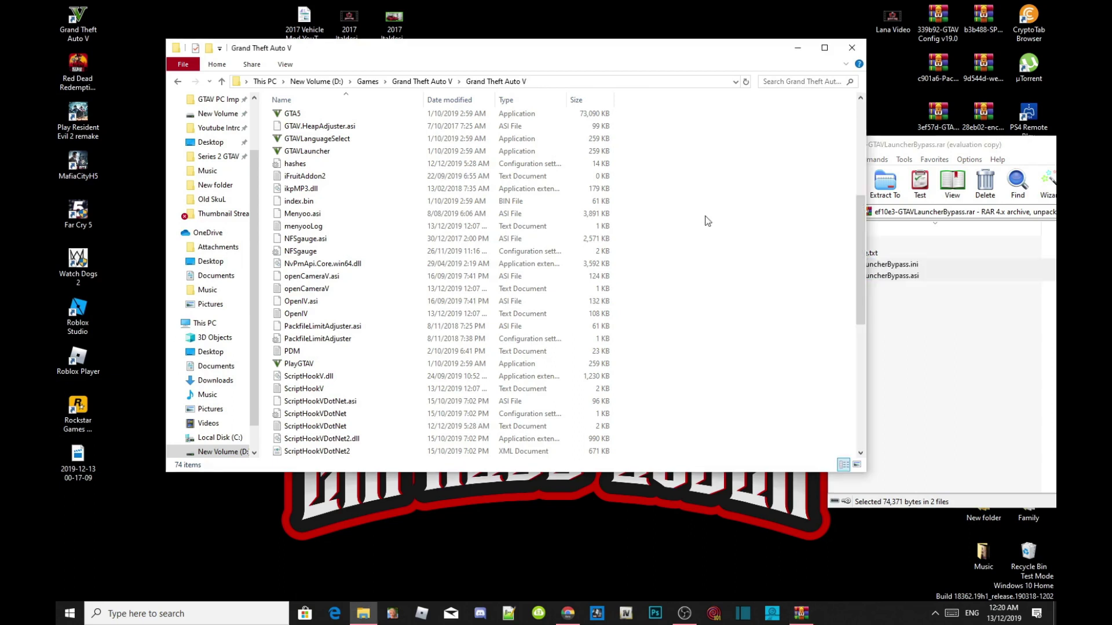
- Close WinRAR, refresh the game folder listing, and go up to the parent folder
drag(966, 149, 486, 172)
click(1030, 166)
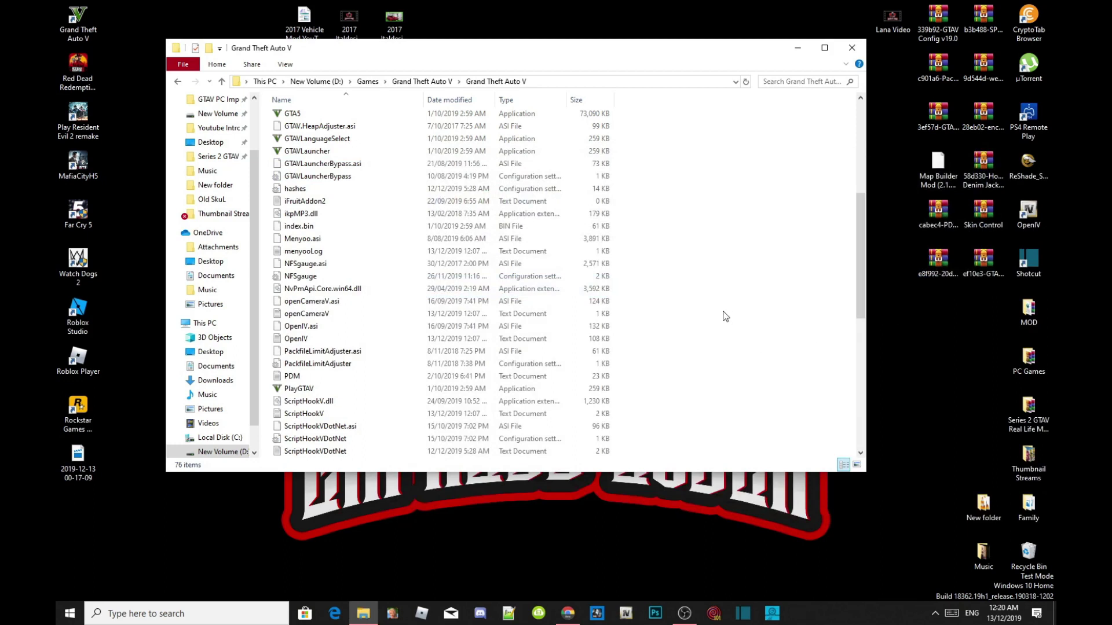
right_click(729, 224)
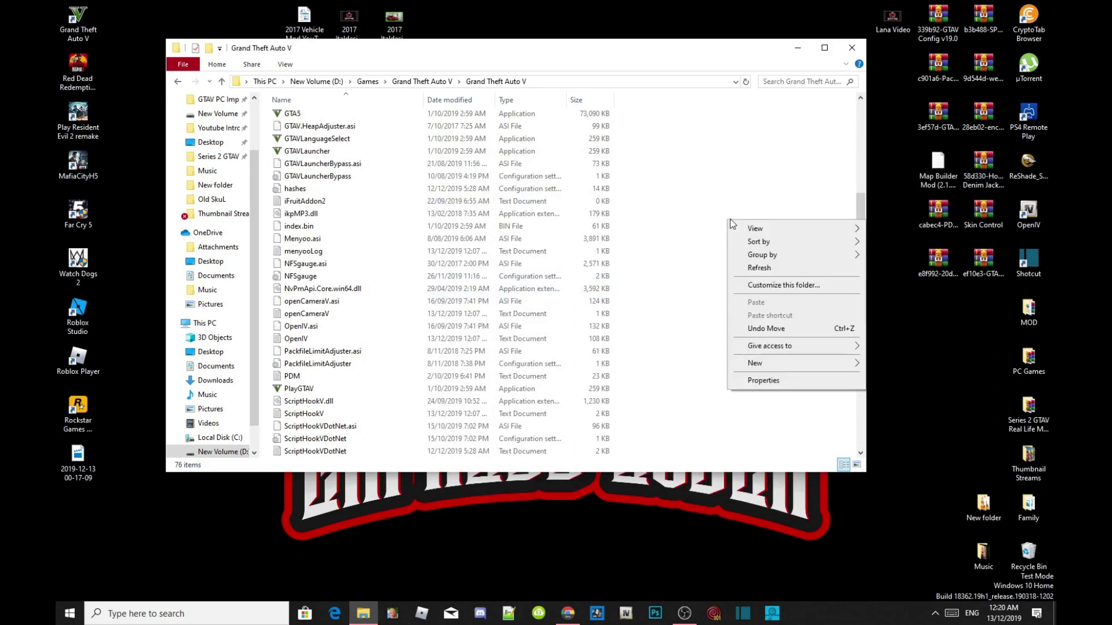
click(763, 269)
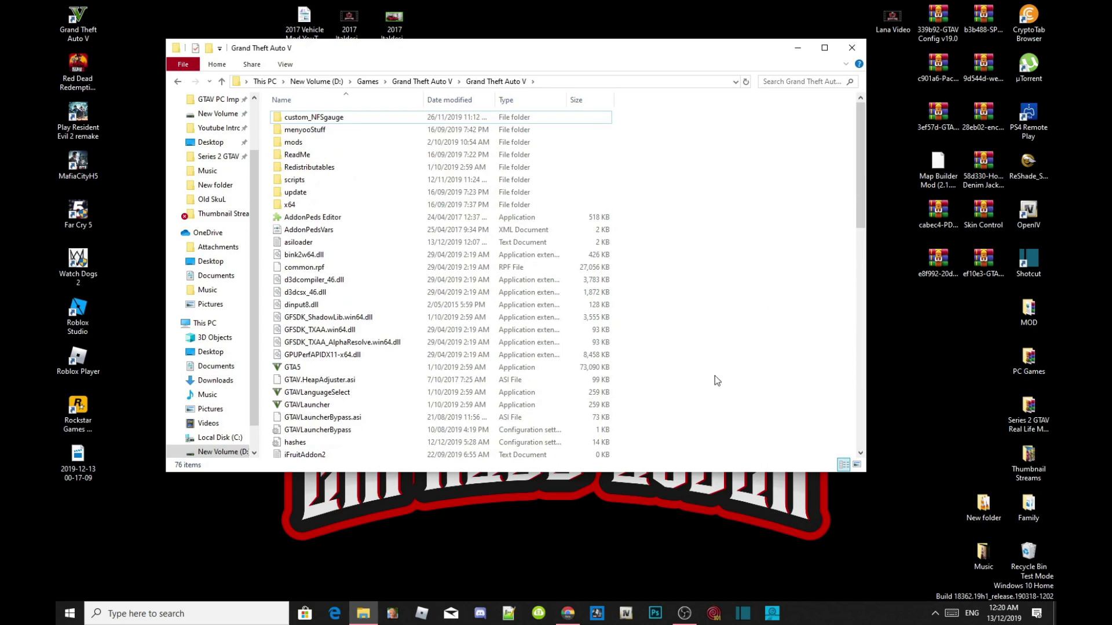
click(436, 83)
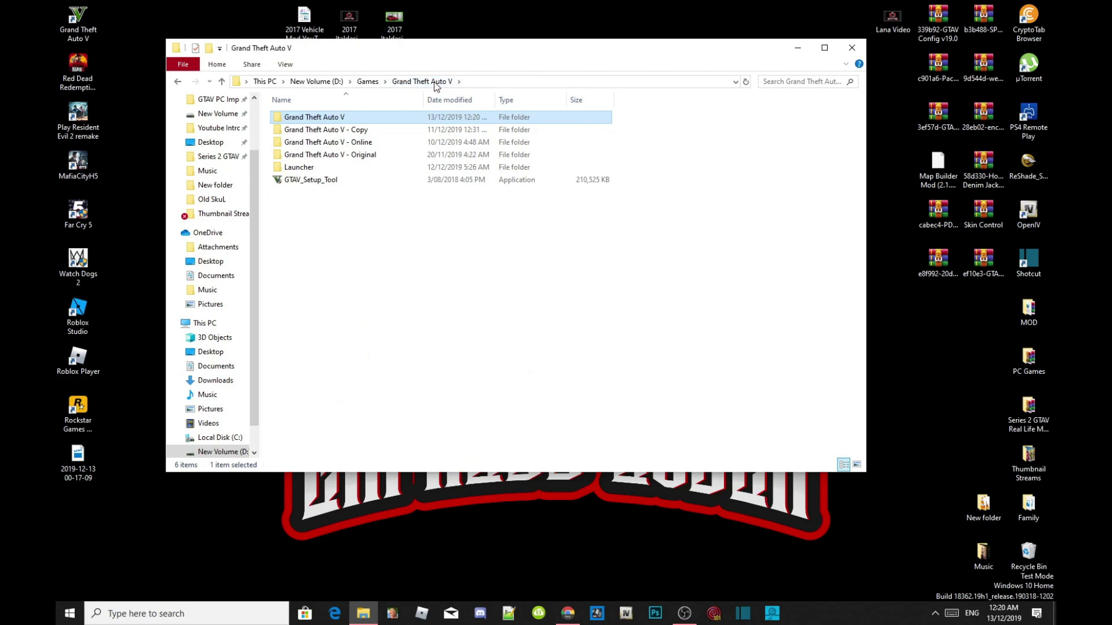
- Rename the Grand Theft Auto V folder to Grand Theft Auto V1
click(342, 144)
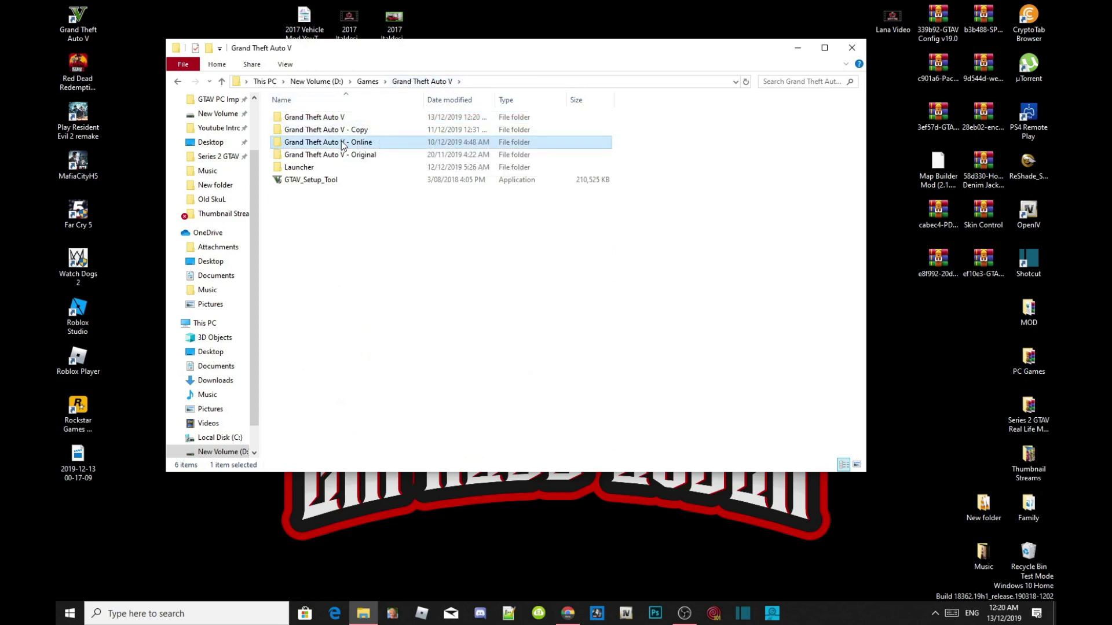
click(328, 118)
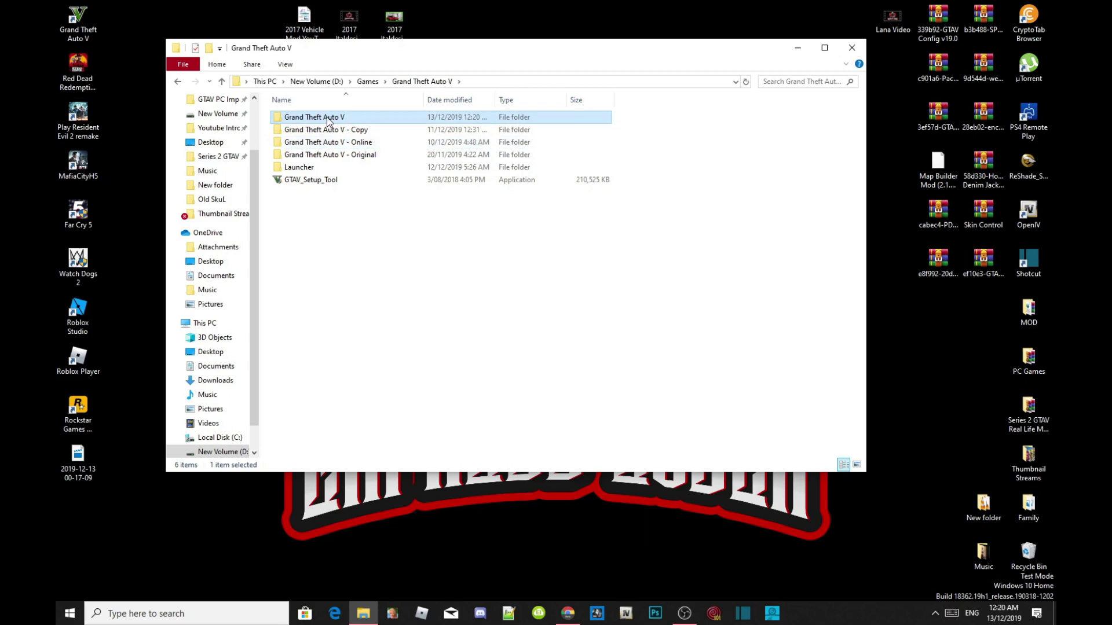
right_click(327, 120)
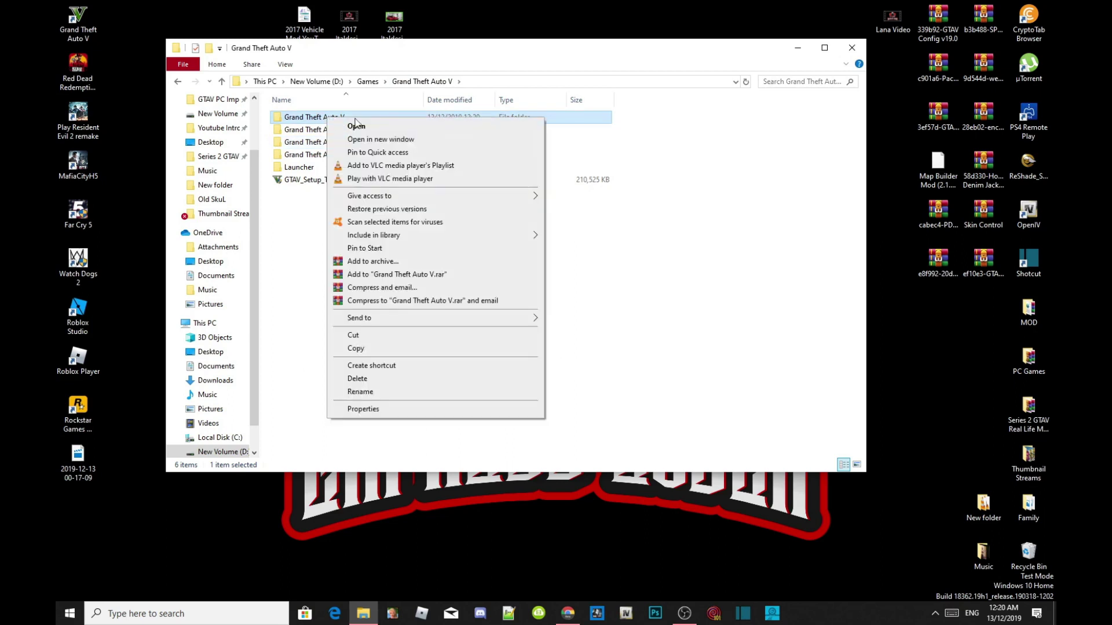
click(360, 392)
key(End)
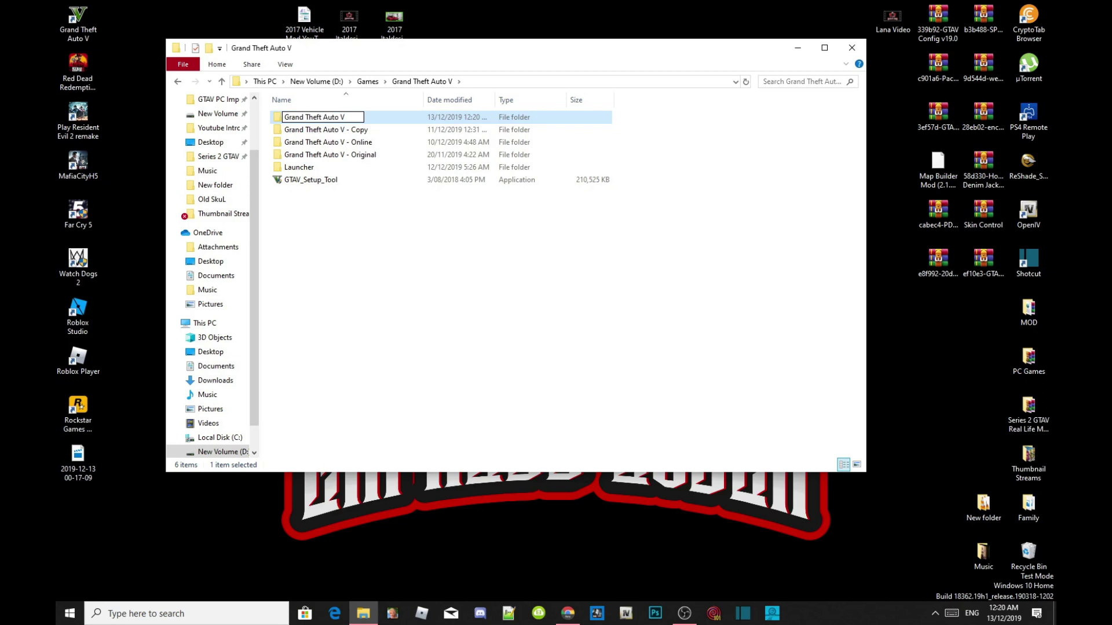
text(1)
key(Return)
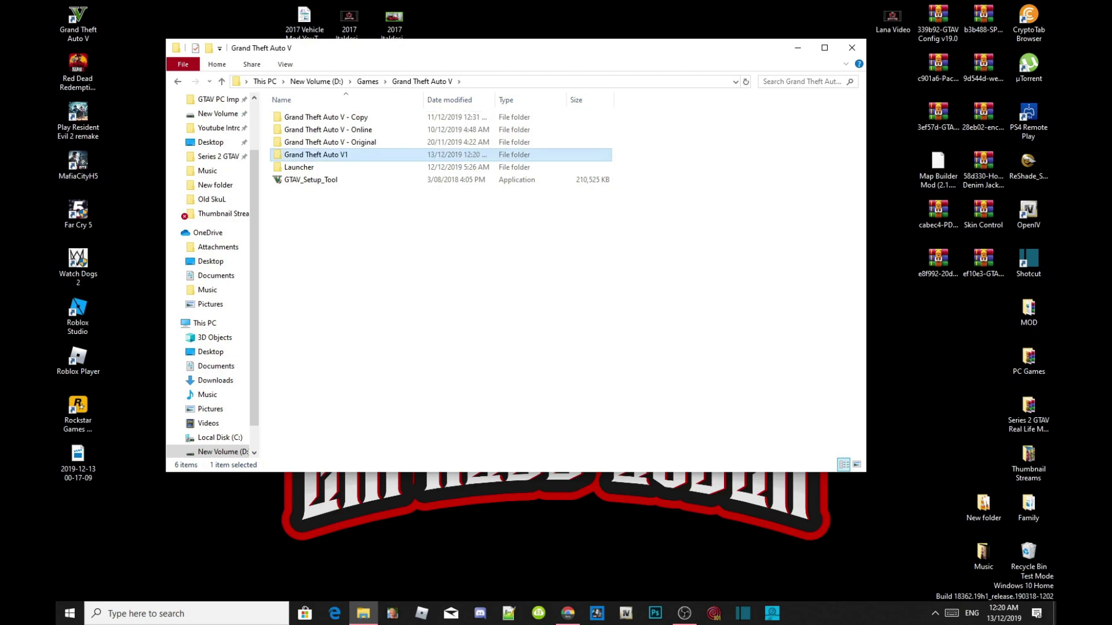
- Rename the Grand Theft Auto V - Online folder to Grand Theft Auto V
right_click(343, 130)
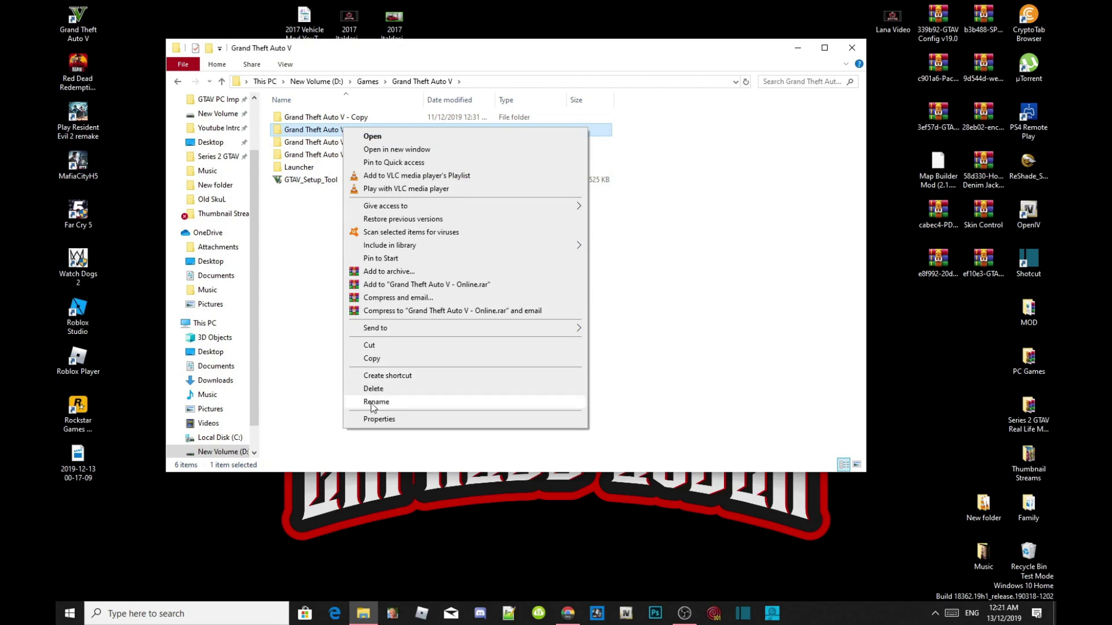
click(377, 402)
key(End)
key(BackSpace)
key(BackSpace)
key(BackSpace)
key(BackSpace)
key(BackSpace)
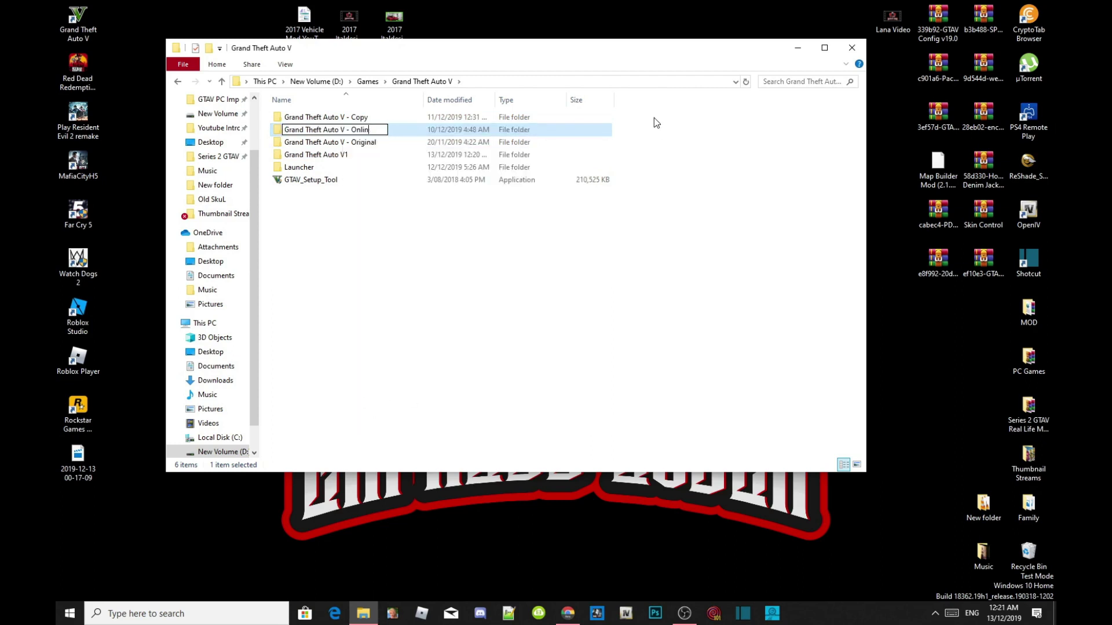
key(BackSpace)
key(BackSpace)
key(BackSpace)
key(BackSpace)
key(Return)
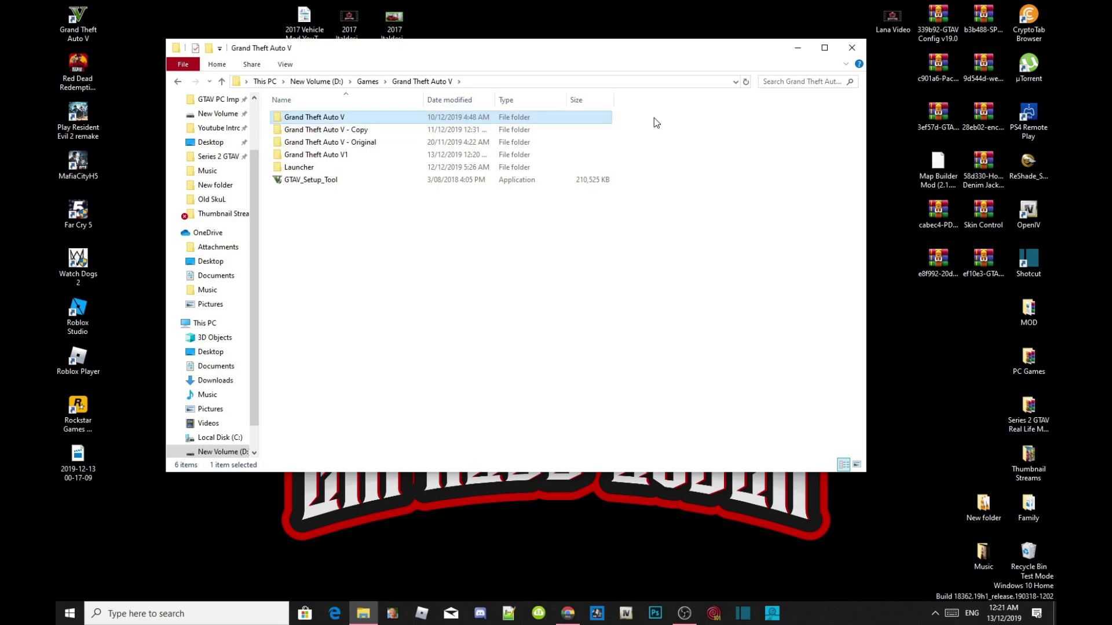
- Close Explorer, recheck the shortcut's folder location, then launch Grand Theft Auto V from the desktop
click(852, 48)
right_click(77, 19)
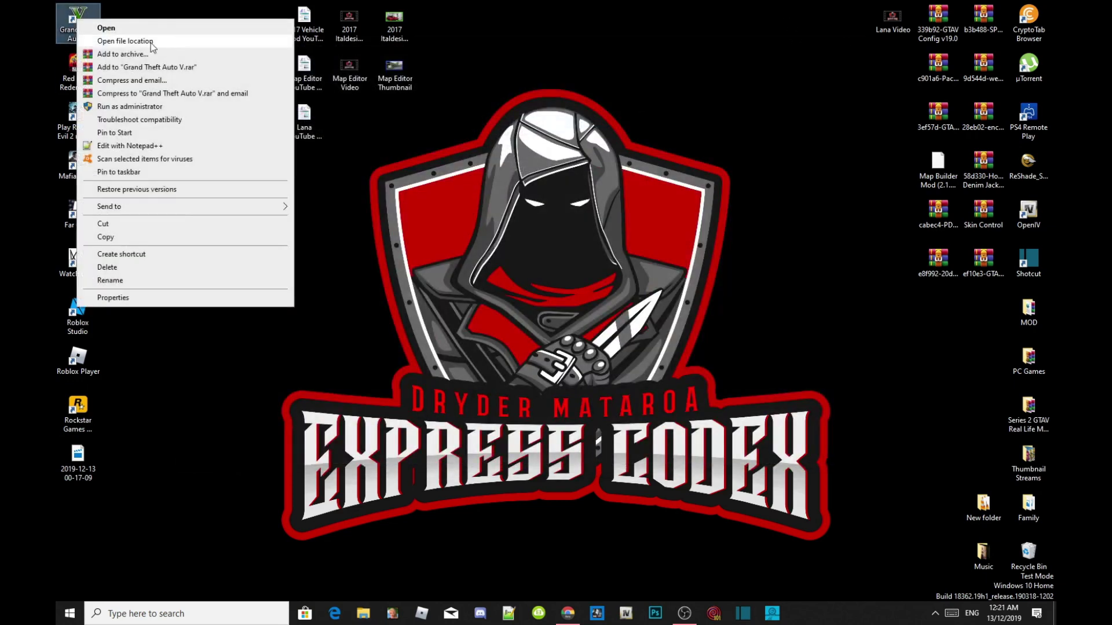
click(125, 41)
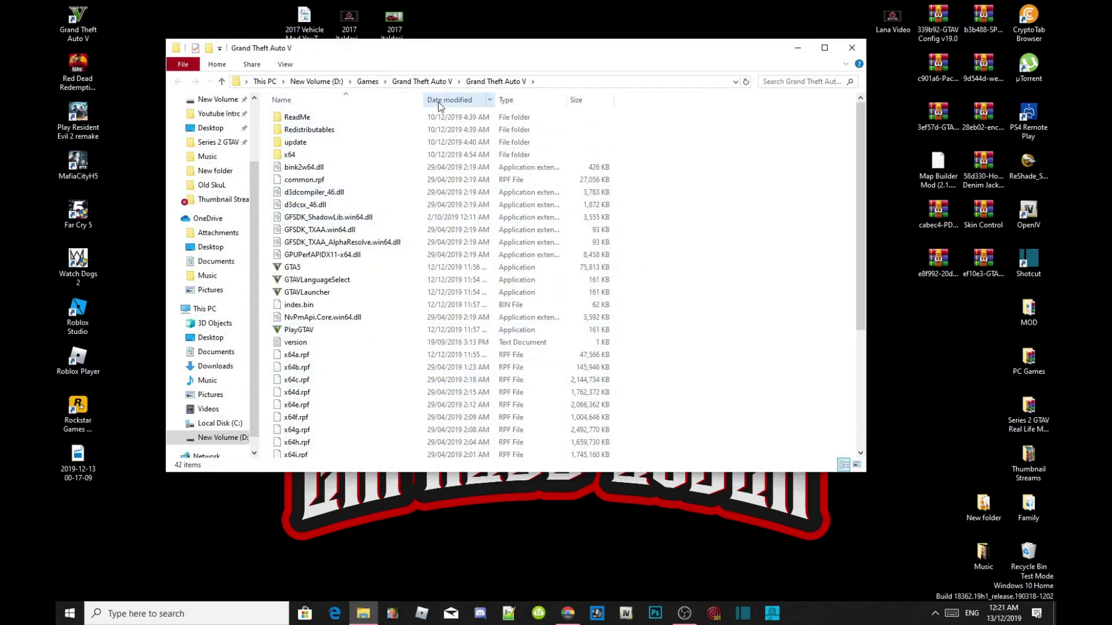
click(436, 82)
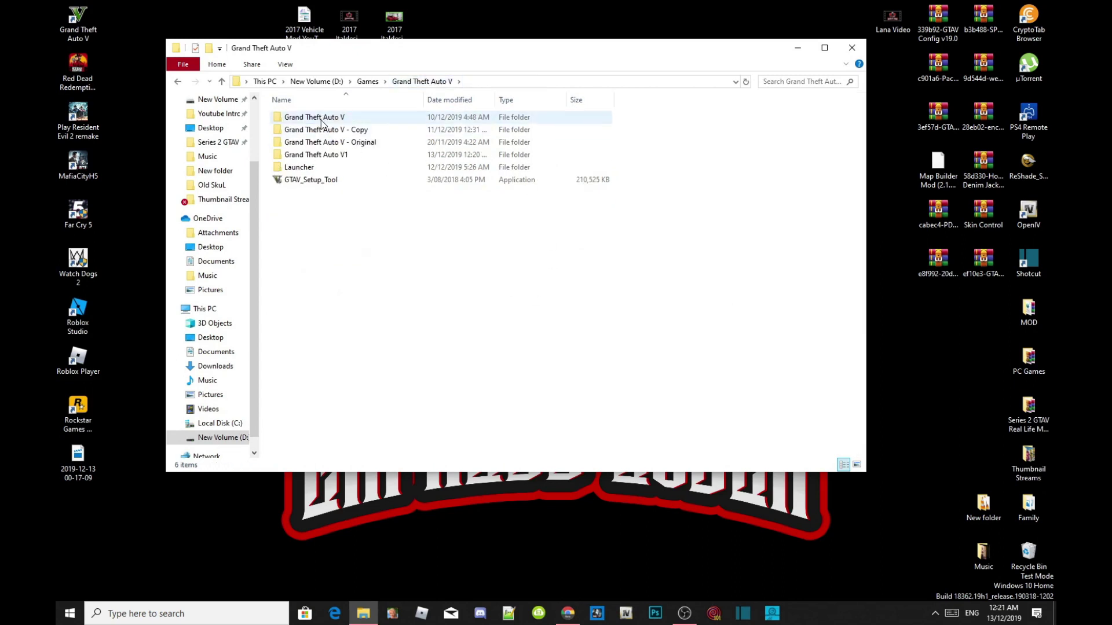
click(847, 50)
double_click(87, 22)
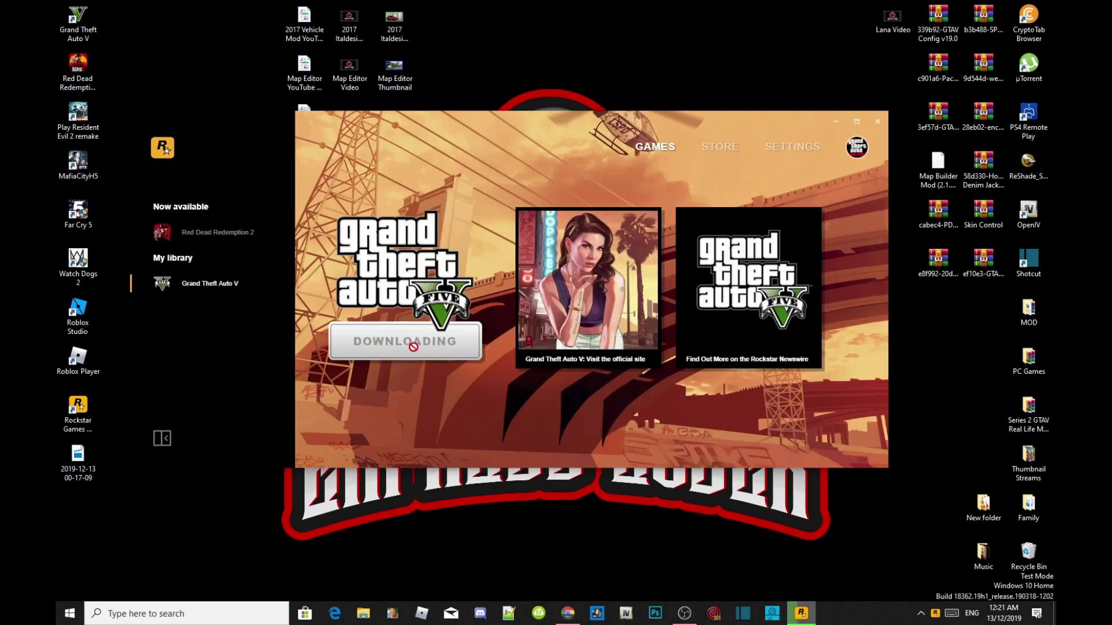
- With Rockstar Games Launcher showing Grand Theft Auto V downloading, check and dismiss the hidden tray icons
mouse_move(799, 615)
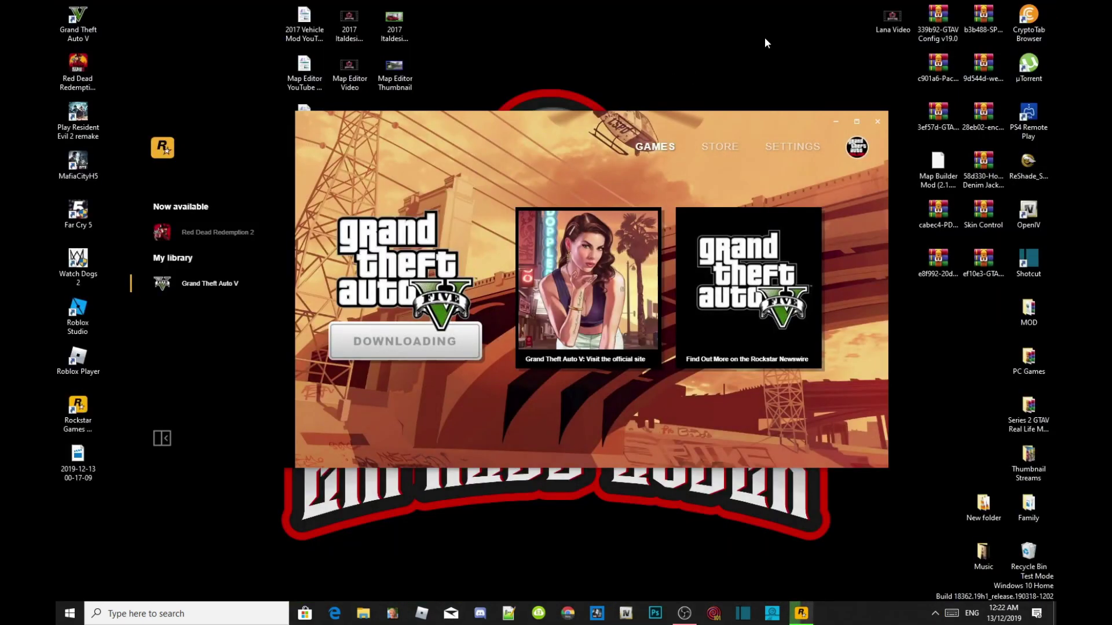
click(935, 613)
click(947, 434)
- Open Task Manager with Ctrl+Shift+Esc to check processes, then close it with Alt+F4
key(ctrl+shift+Escape)
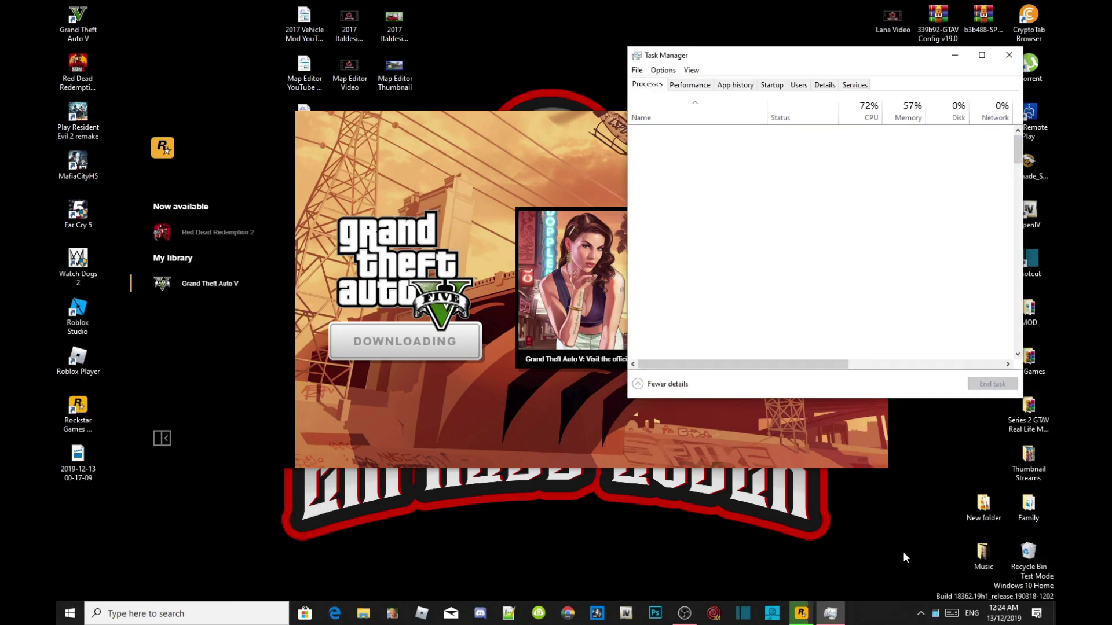
click(1016, 51)
key(ctrl+shift+Escape)
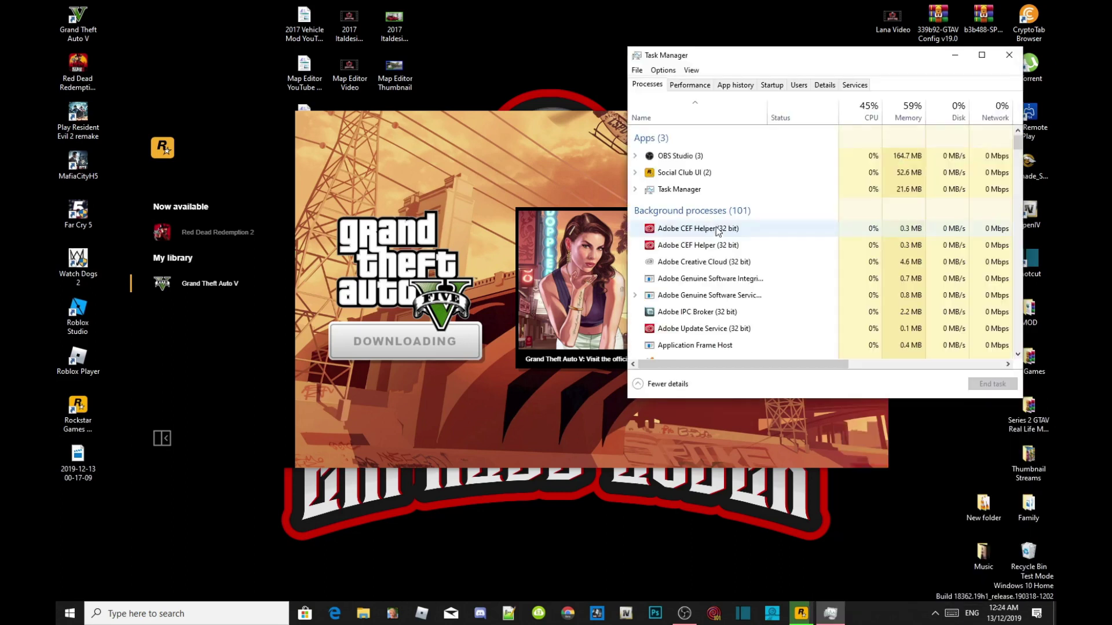
key(alt+F4)
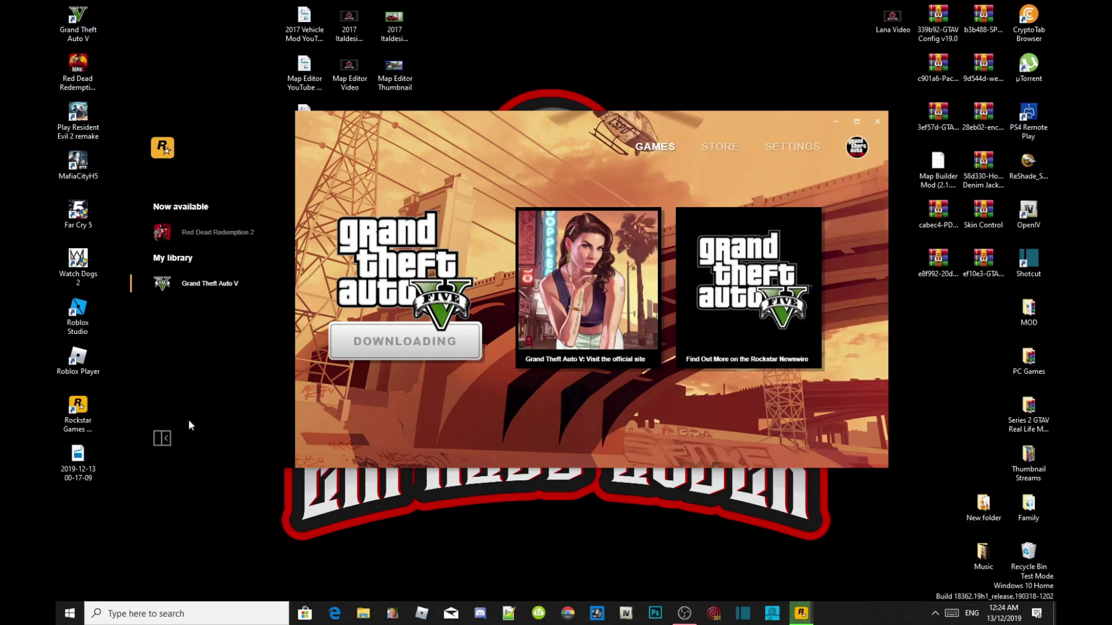